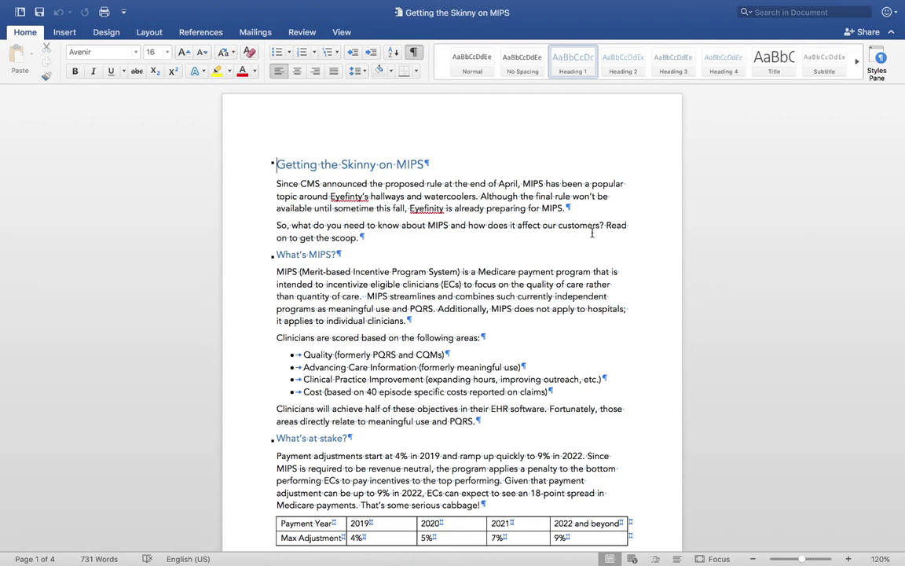
- Select 'MIPS' at the start of the definition paragraph and begin marking it as an index entry
click(277, 272)
drag(276, 272, 298, 273)
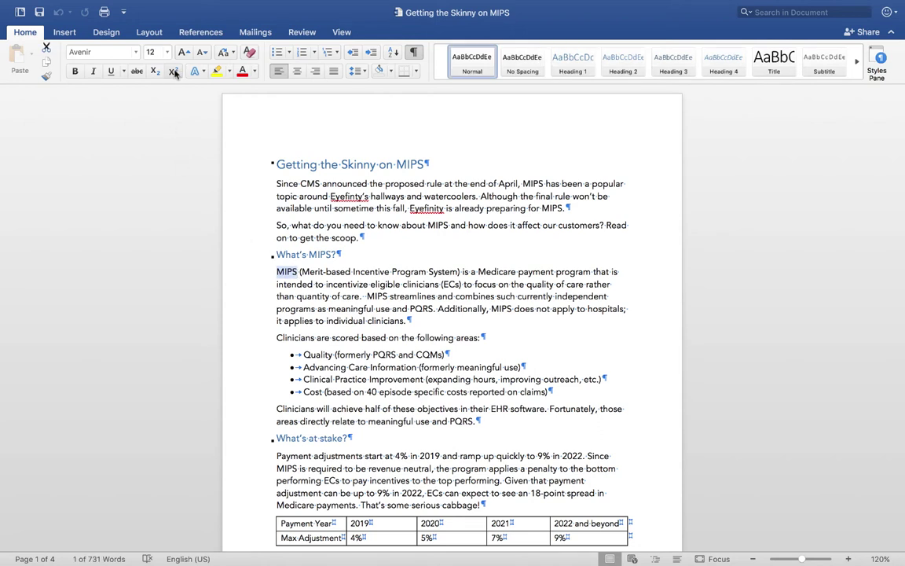
click(198, 33)
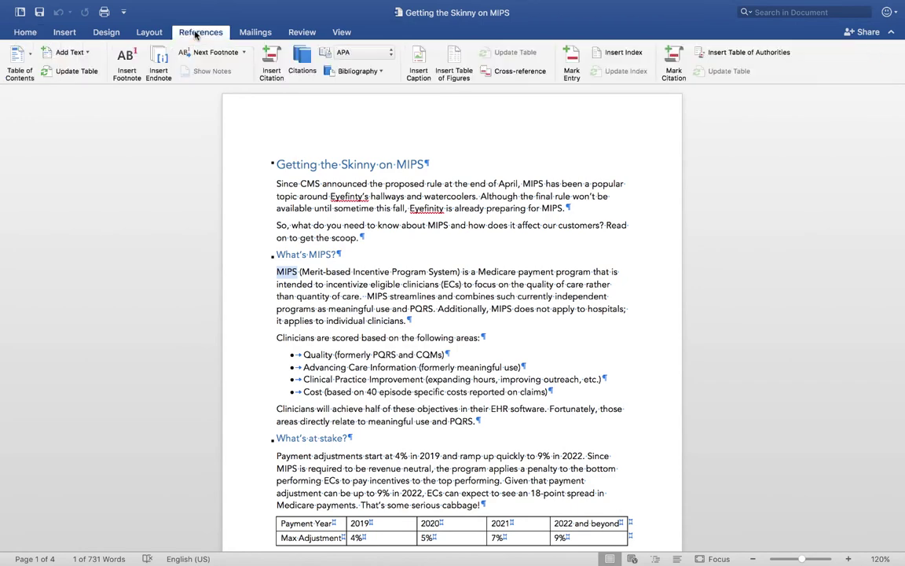
click(571, 55)
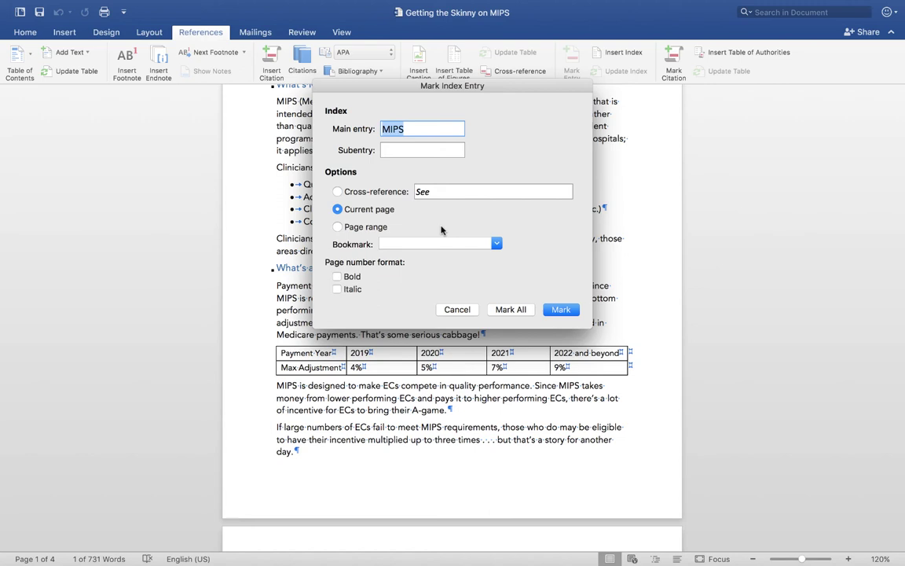
- Mark MIPS as an index entry with the subentry 'definition'
click(396, 151)
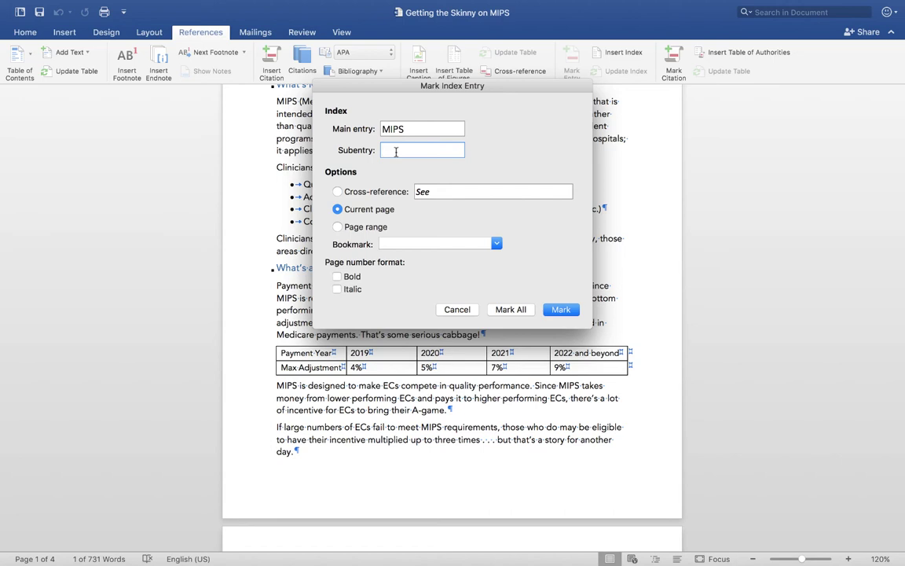
text(definition)
click(553, 310)
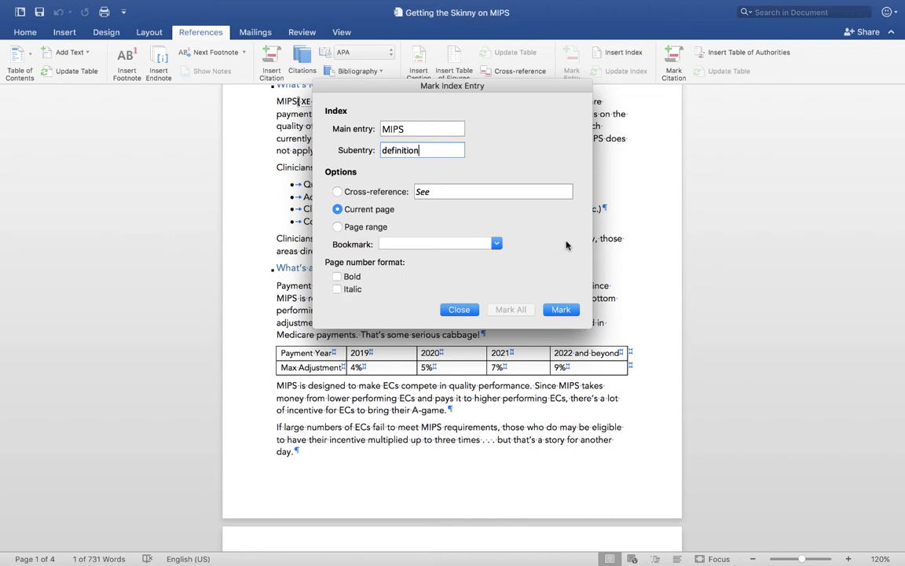
- Move the marking dialog aside and select the inserted XE "MIPS:definition" field
drag(499, 100, 785, 117)
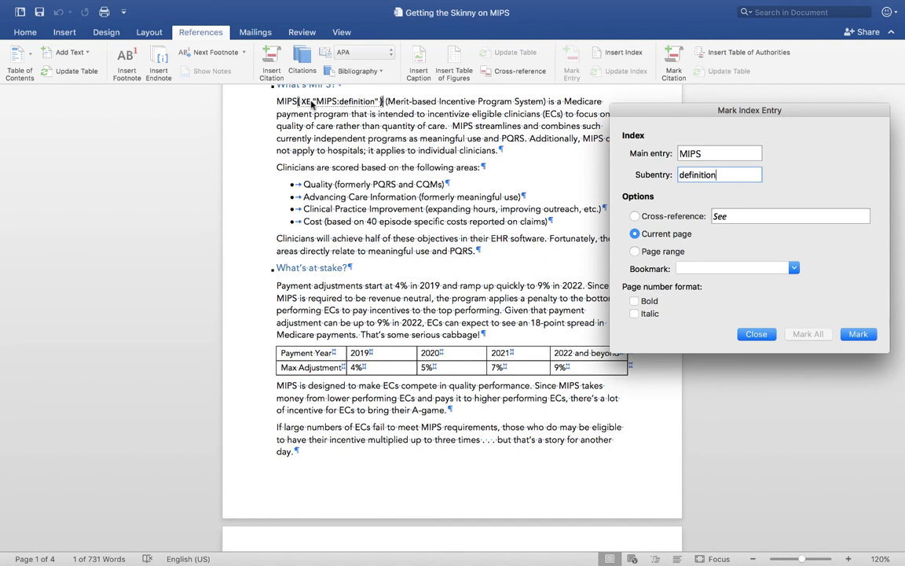
click(274, 91)
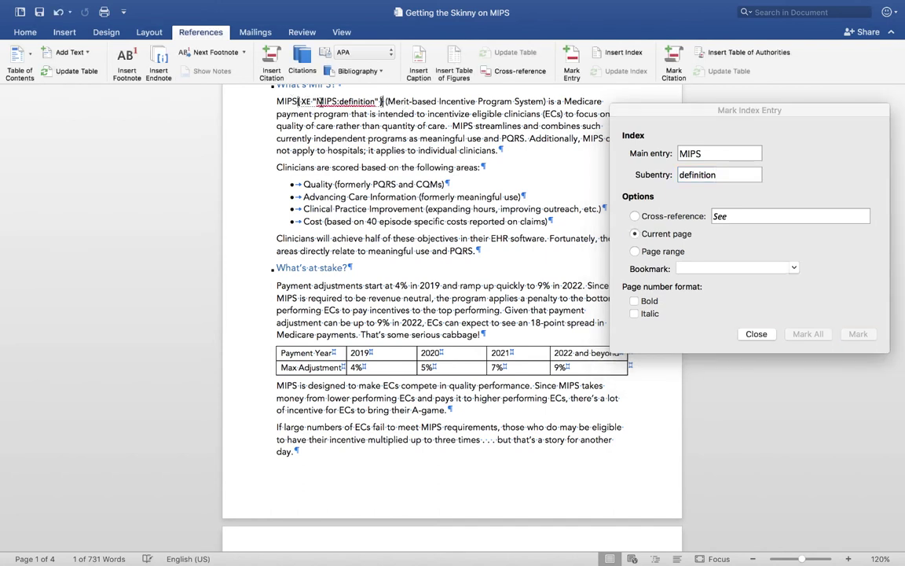
drag(380, 103, 299, 102)
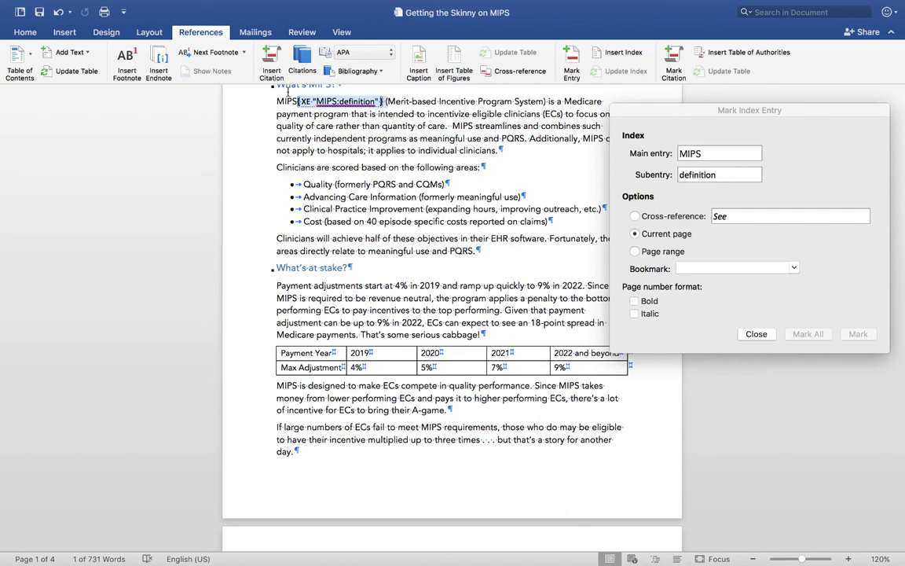
- Hide formatting marks and mark 'Merit Based Payment System' as a cross-reference entry 'See MIPS'
click(25, 33)
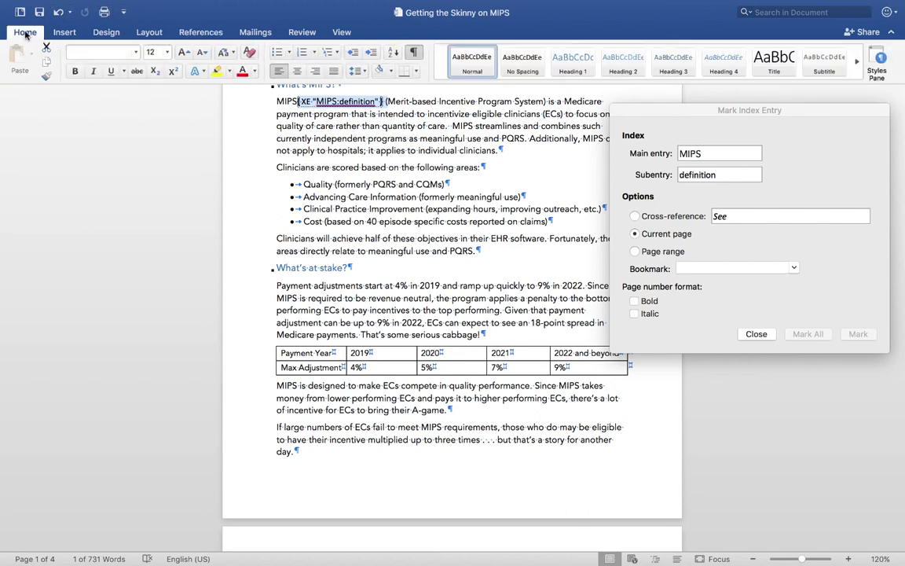
click(414, 52)
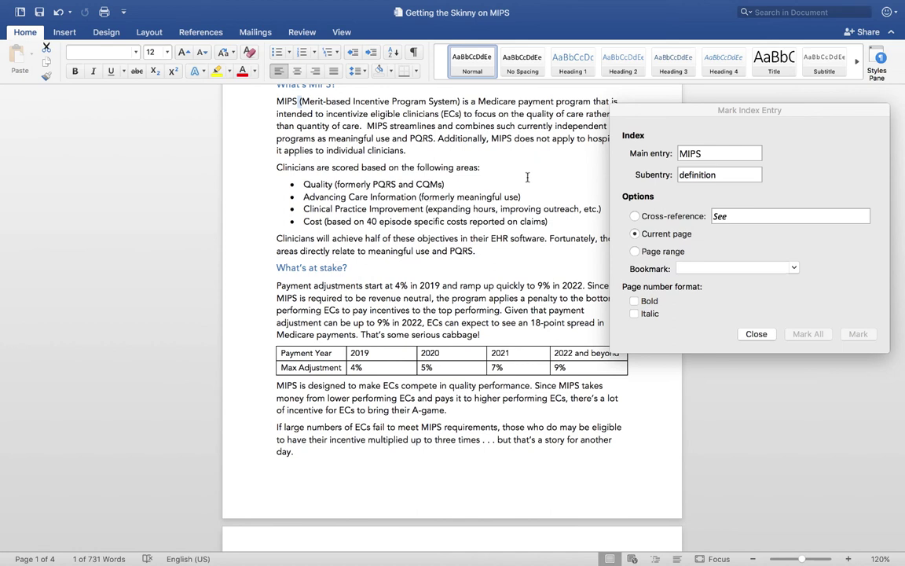
click(710, 154)
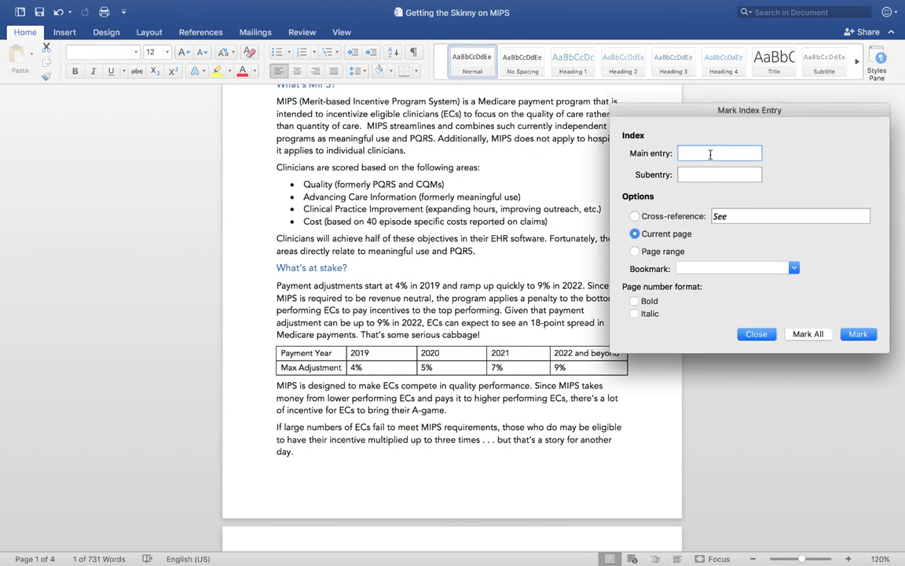
text(Merit Based Paymen)
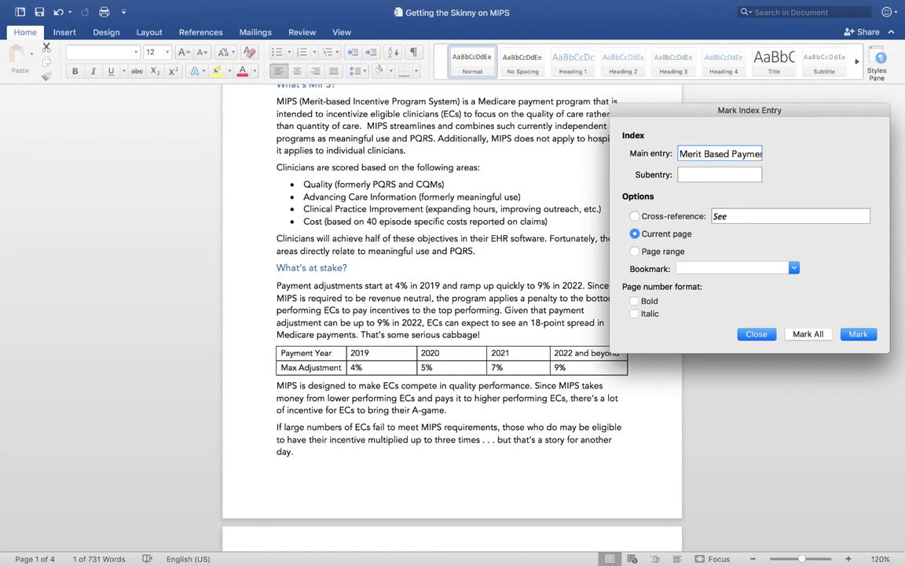
text(t System)
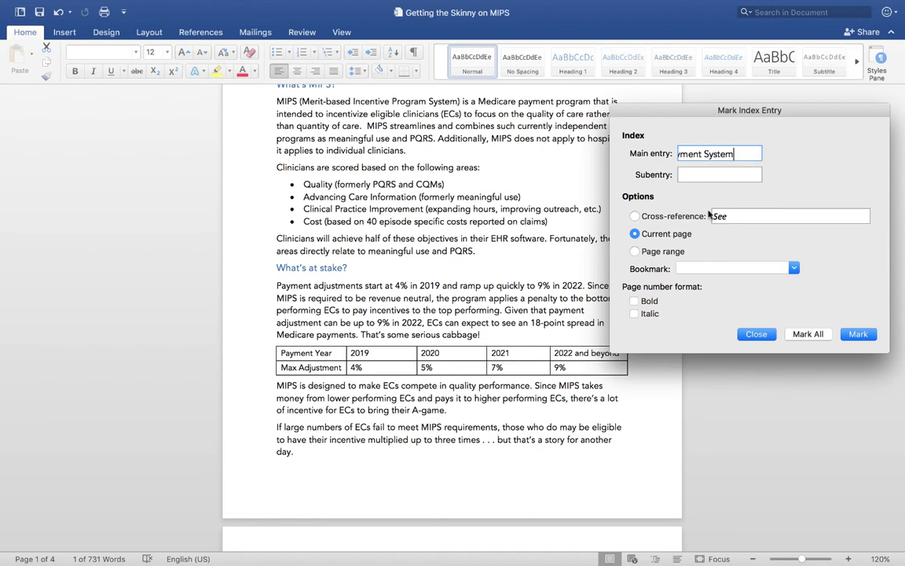
click(690, 216)
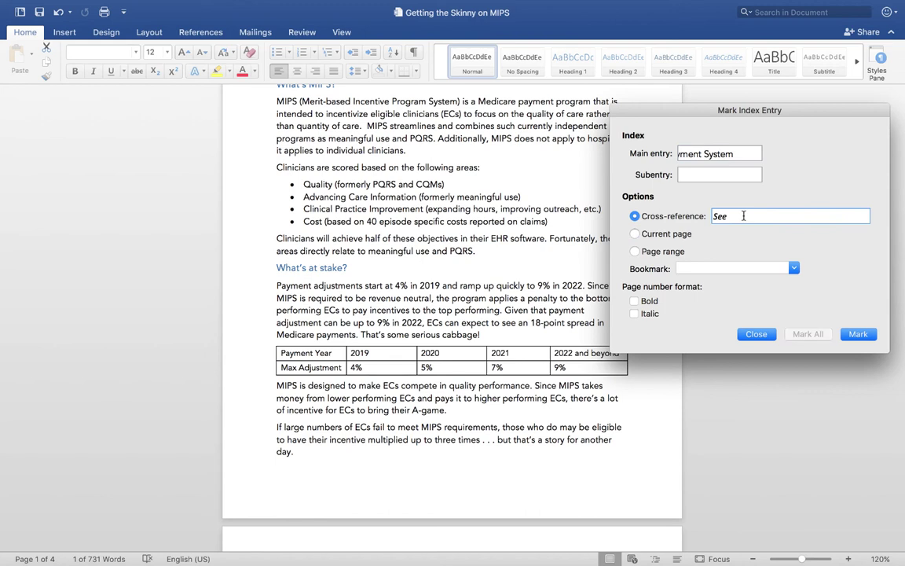
text(MIPS)
click(860, 334)
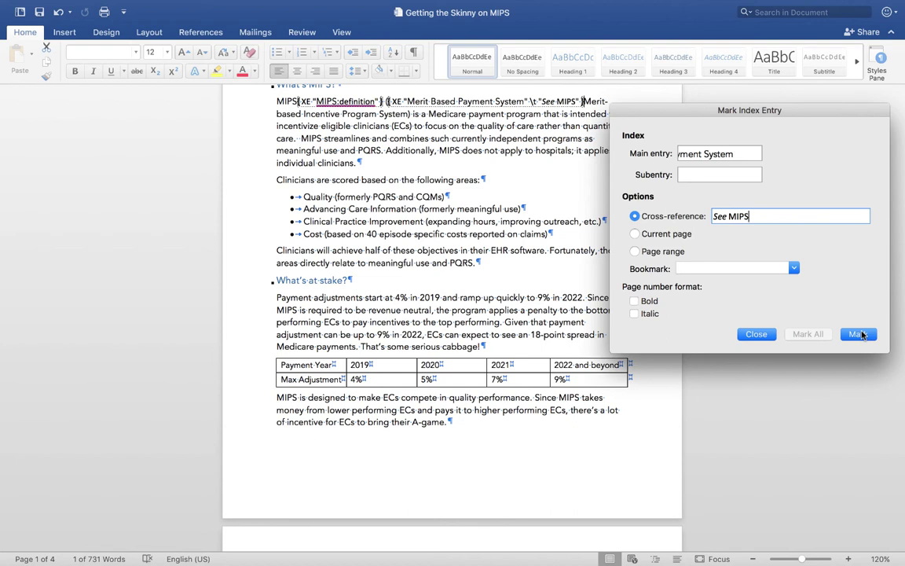
click(302, 200)
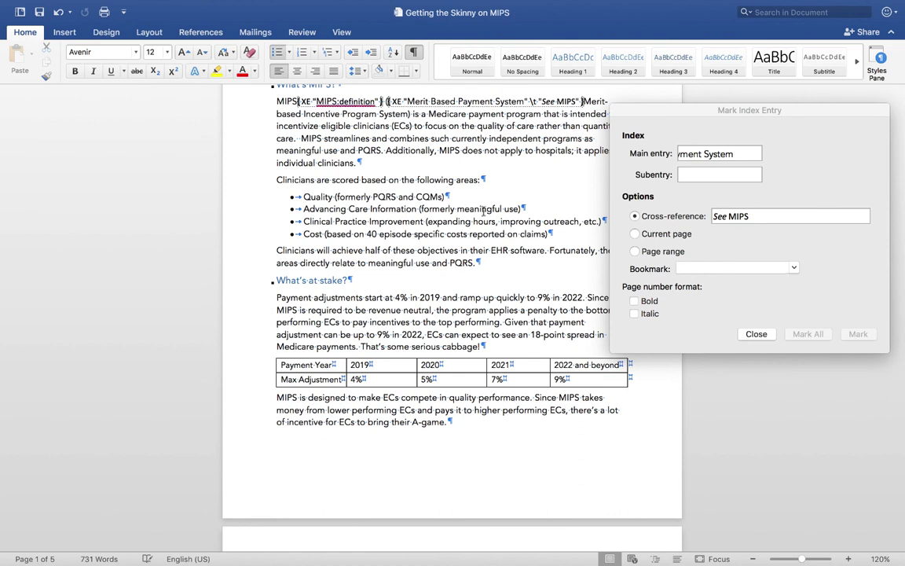
- Mark 'Quality' as a current-page index entry, then close the Mark Index Entry dialog
click(710, 154)
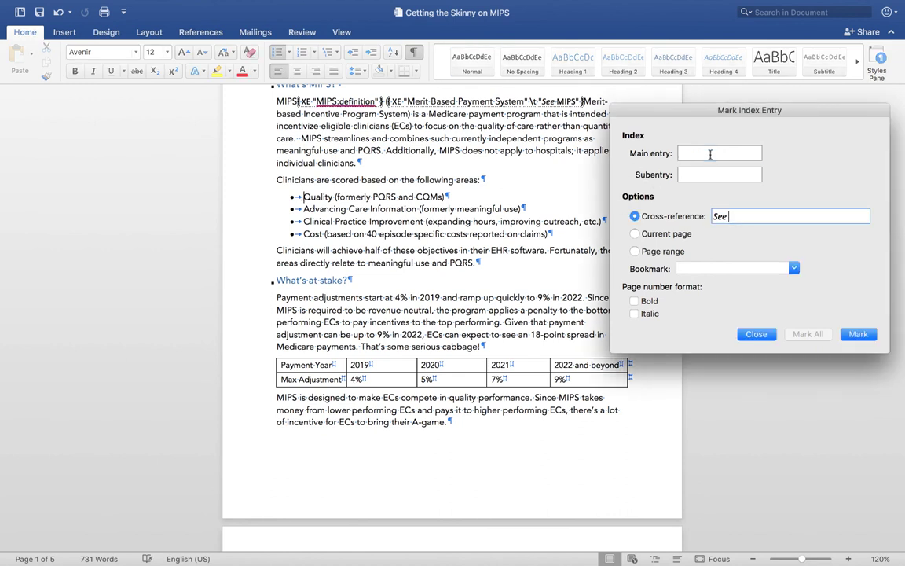
text(Quality)
click(637, 233)
click(858, 334)
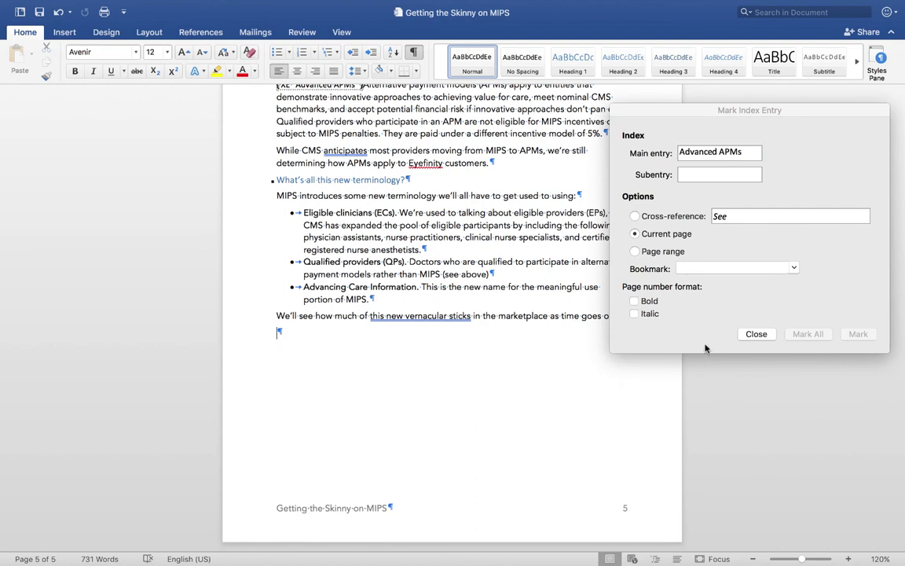
click(756, 335)
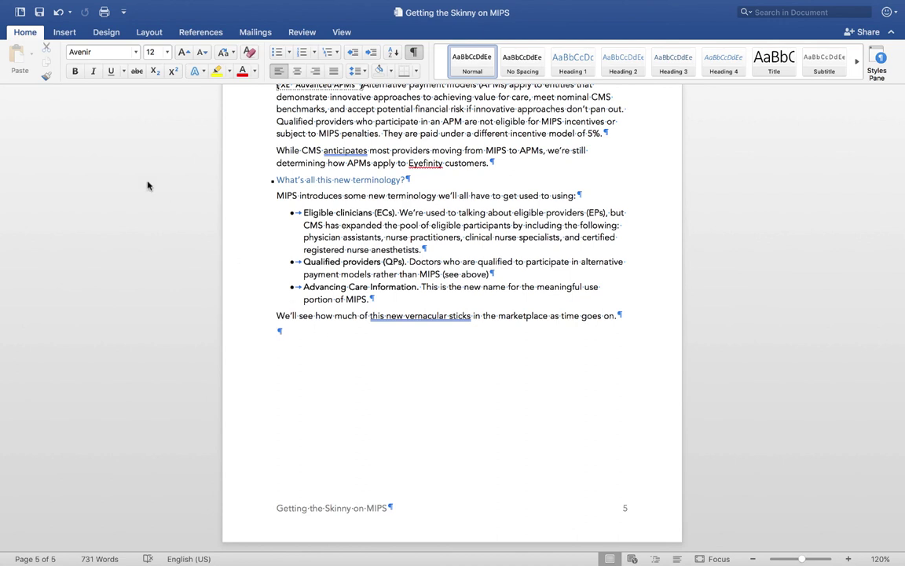
- Insert a page break at the end and generate a two-column Classic-format index there
click(63, 33)
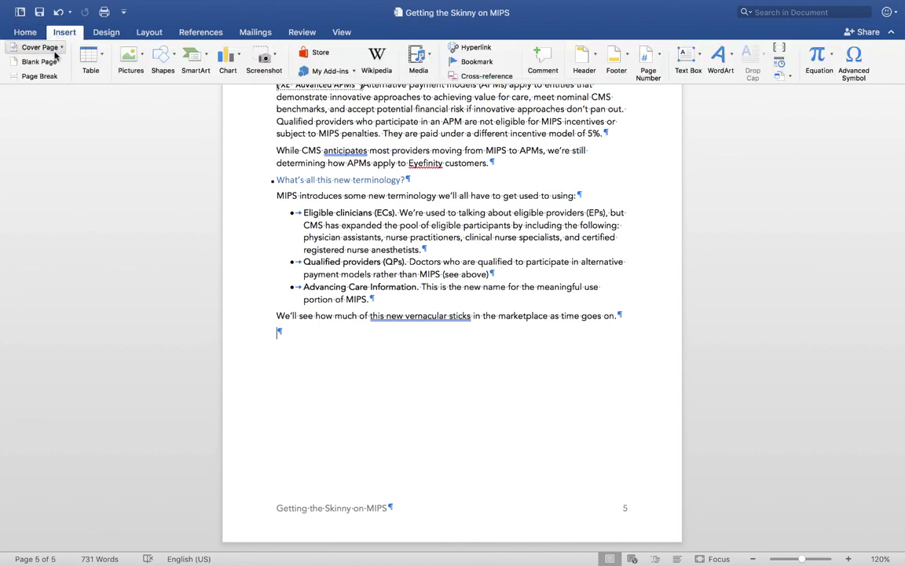
click(39, 76)
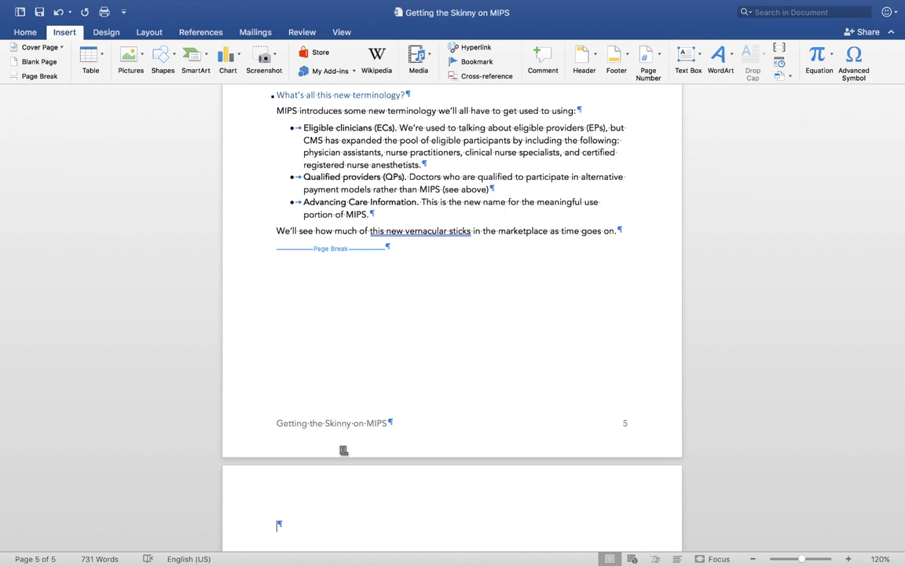
click(200, 32)
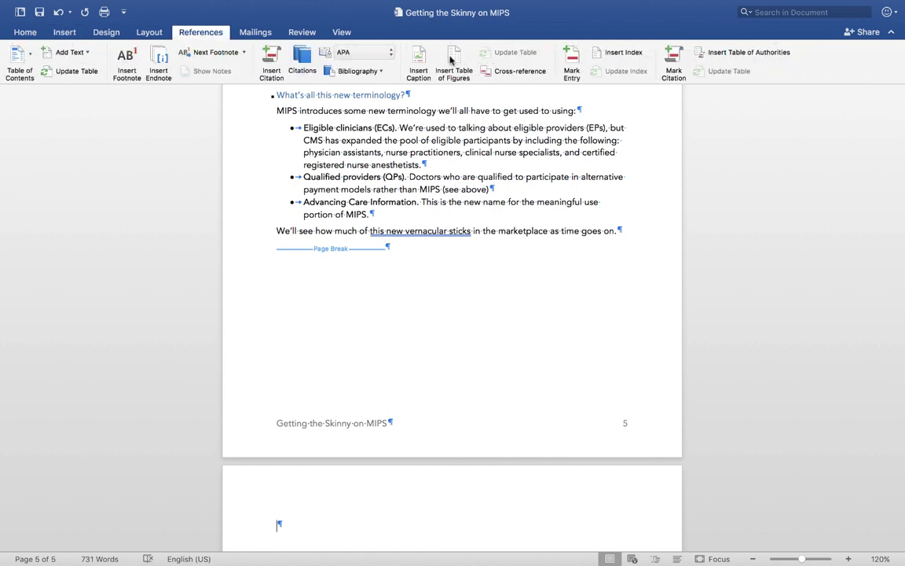
click(607, 55)
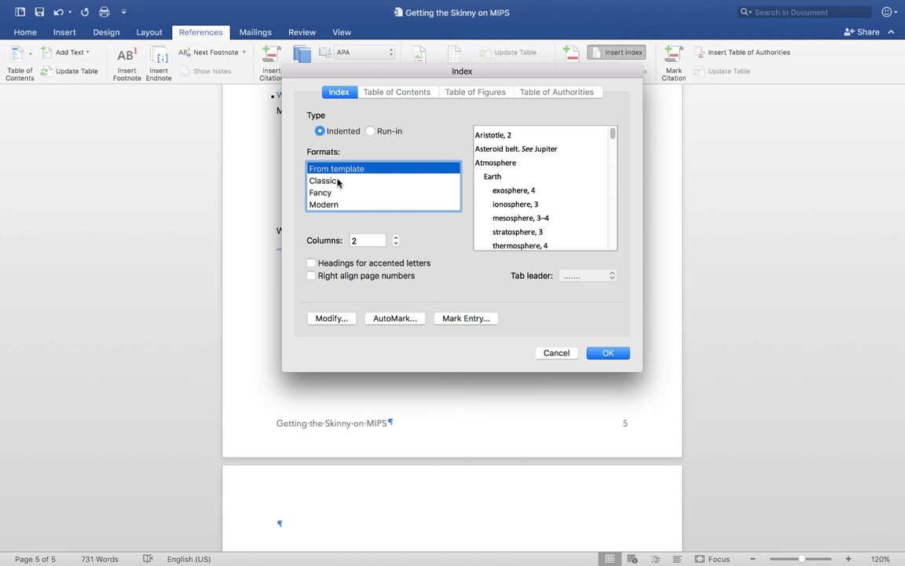
click(338, 182)
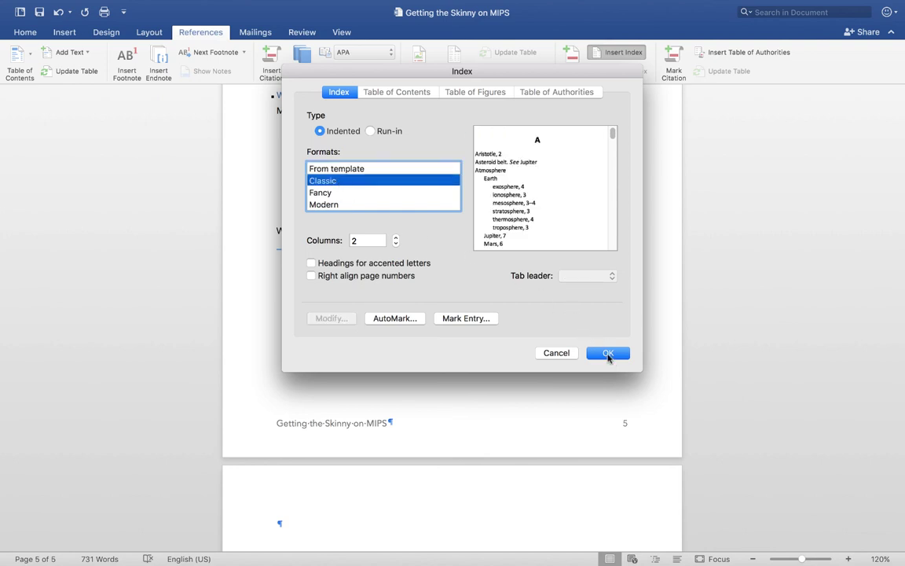
click(608, 354)
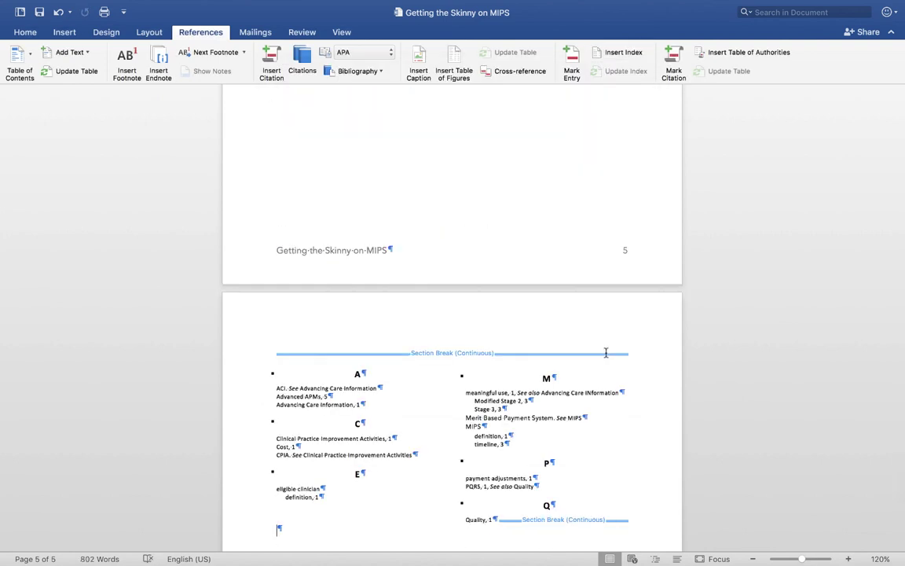
scroll(606, 353, down, 3)
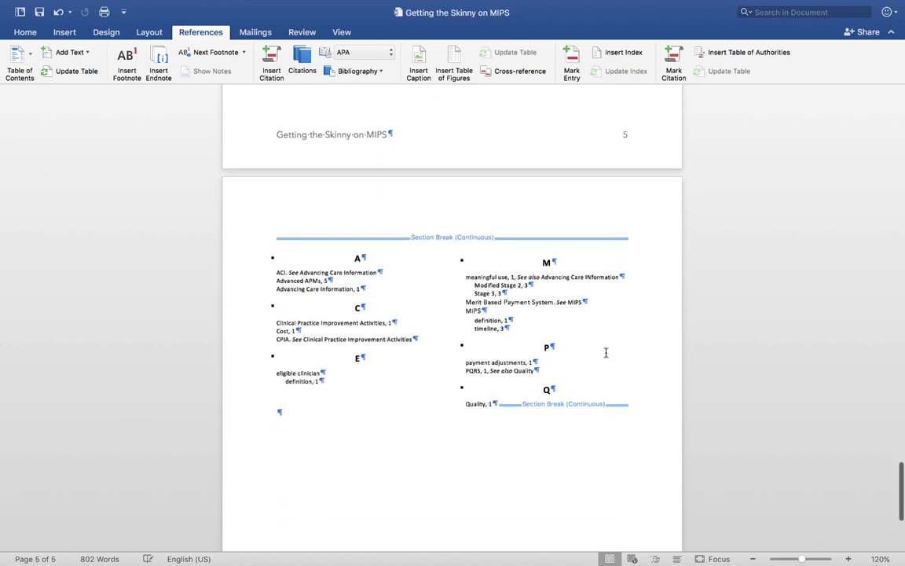
scroll(606, 353, down, 1)
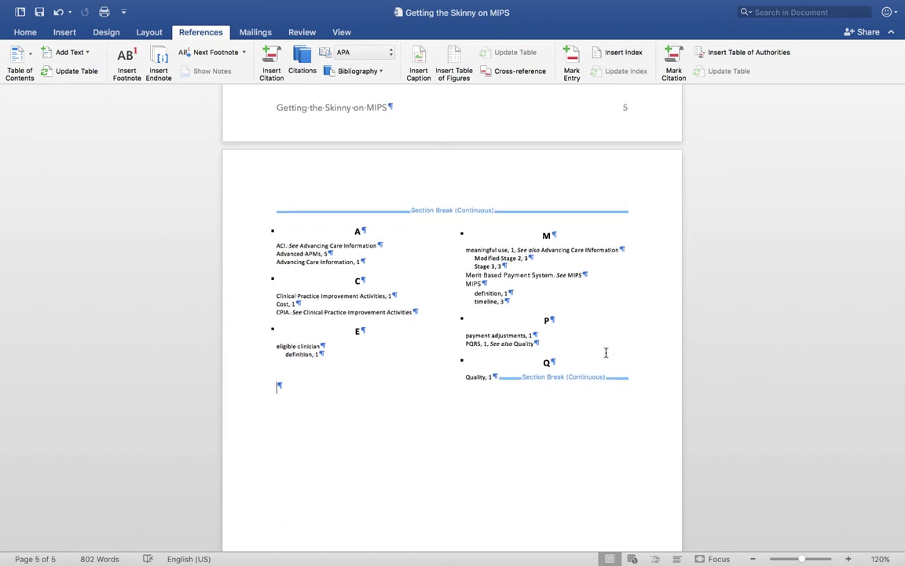